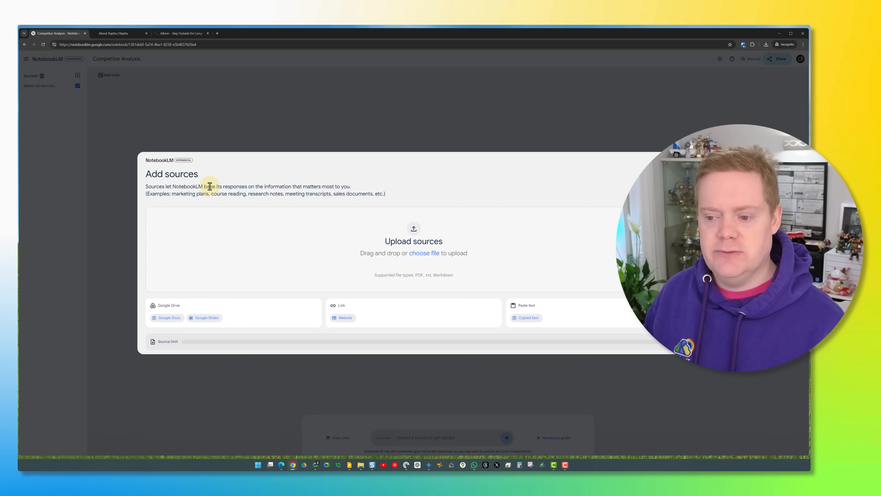
# Upload Albion - Companies House.pdf, Rapha - Companies House.pdf and Rapha - Wikipedia Article.pdf from the Competitor Analysis folder as notebook sources.
pyautogui.click(424, 255)
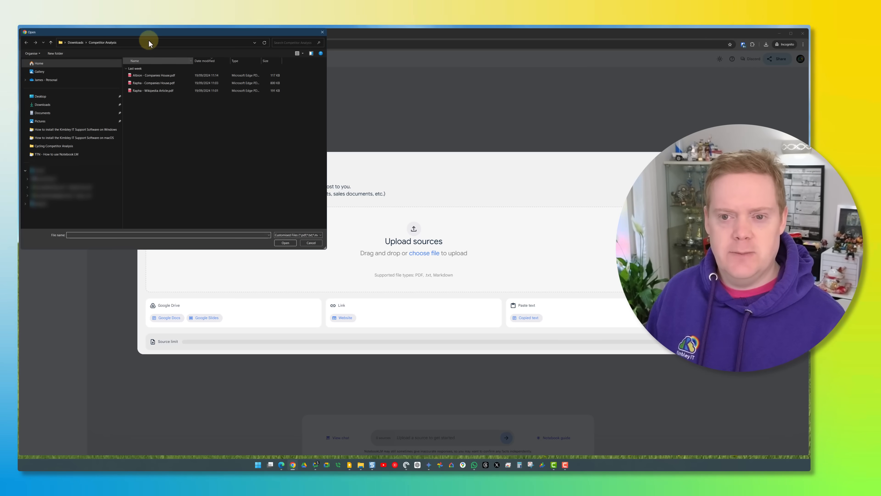
pyautogui.moveTo(150, 32); pyautogui.dragTo(171, 80)
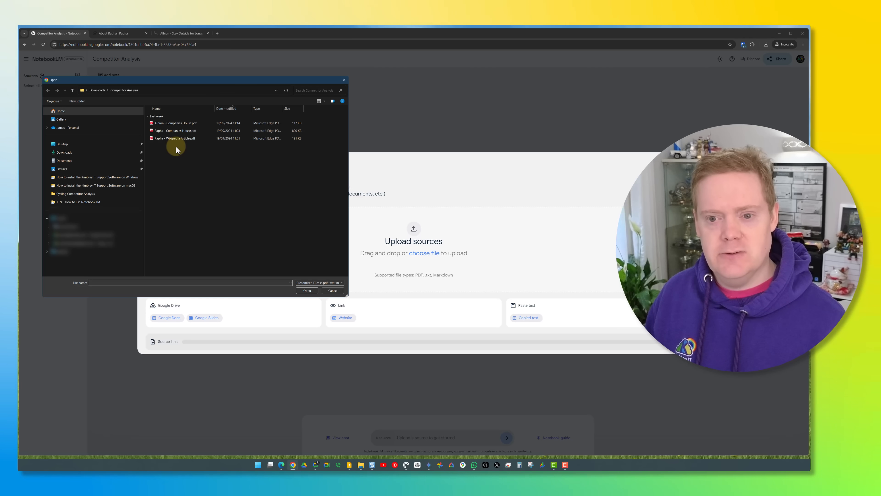
pyautogui.moveTo(175, 147); pyautogui.dragTo(191, 123)
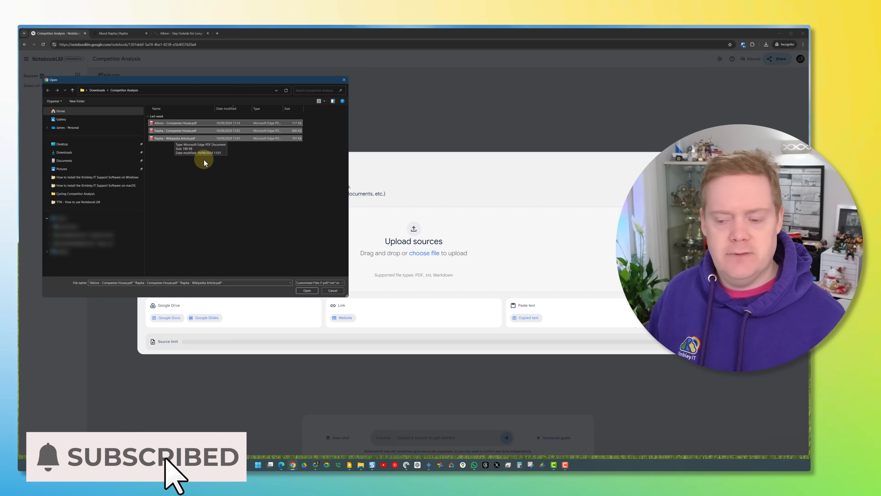
pyautogui.click(308, 290)
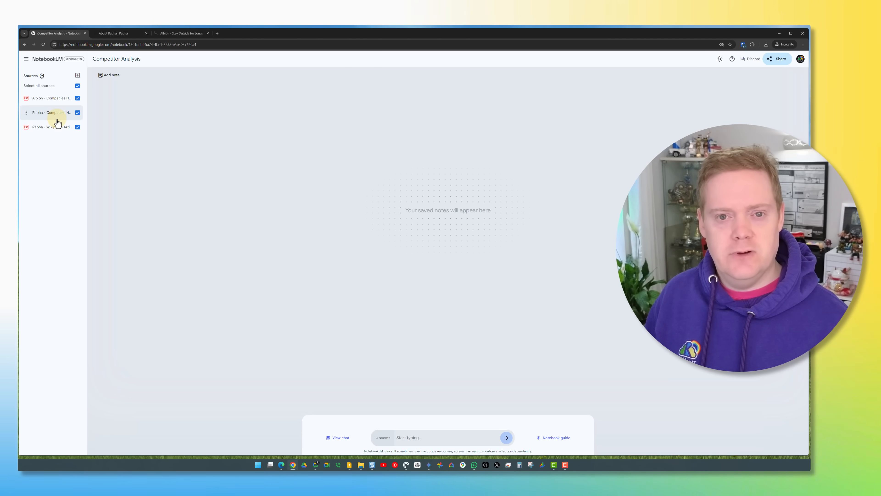
pyautogui.click(77, 76)
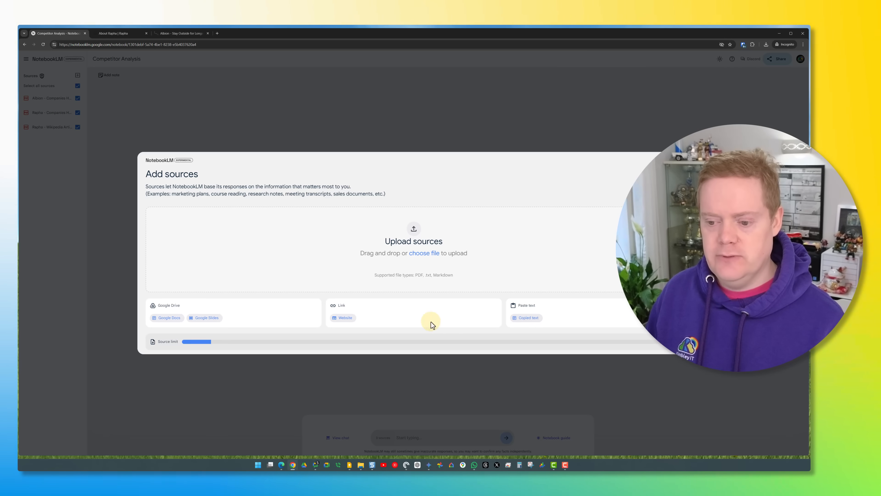
pyautogui.click(341, 323)
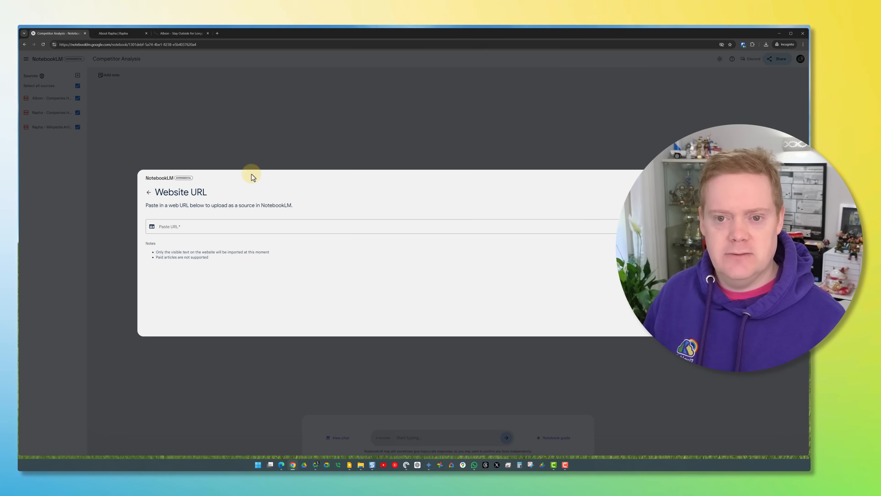
pyautogui.click(120, 33)
pyautogui.click(126, 44)
pyautogui.rightClick(126, 44)
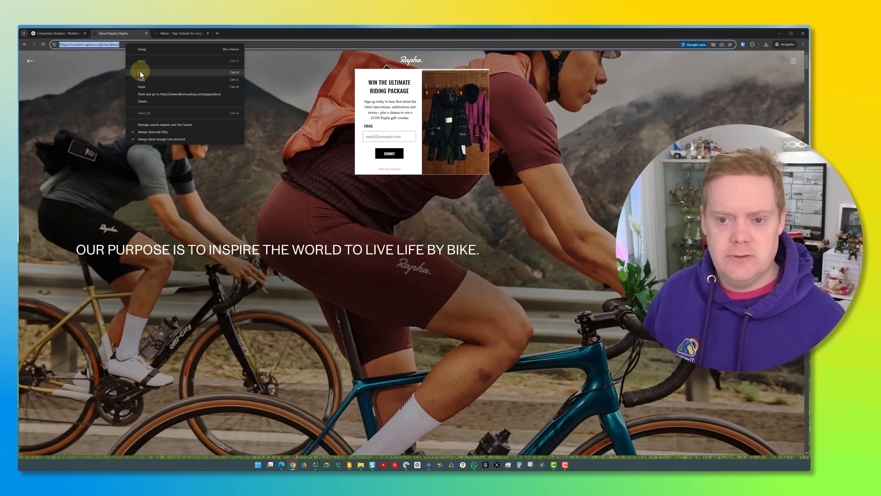
pyautogui.click(137, 79)
pyautogui.click(64, 33)
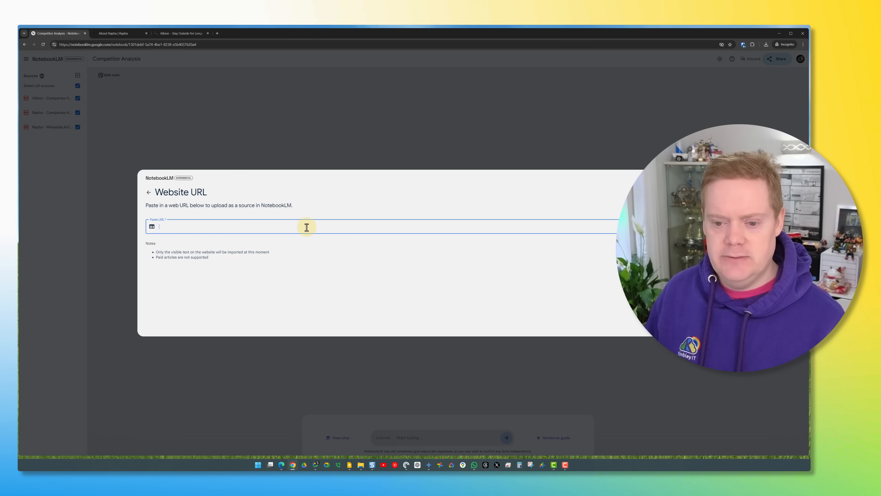
pyautogui.hotkey('ctrl', 'v')
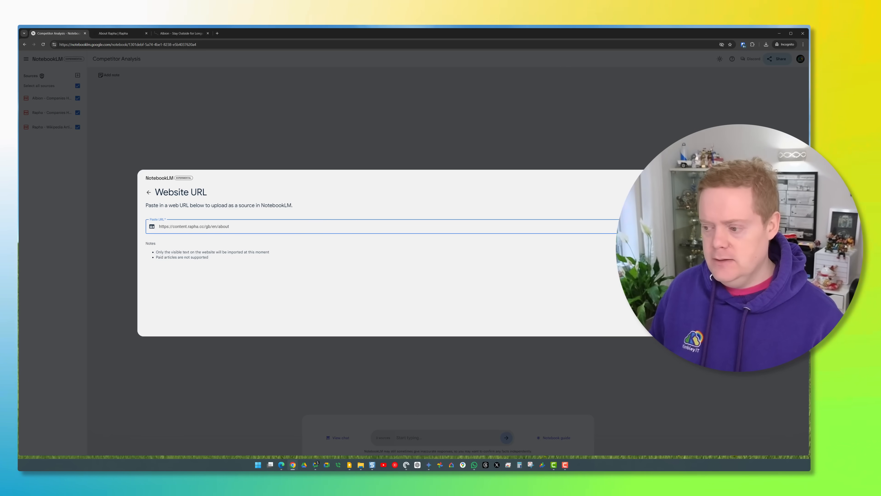
pyautogui.click(638, 327)
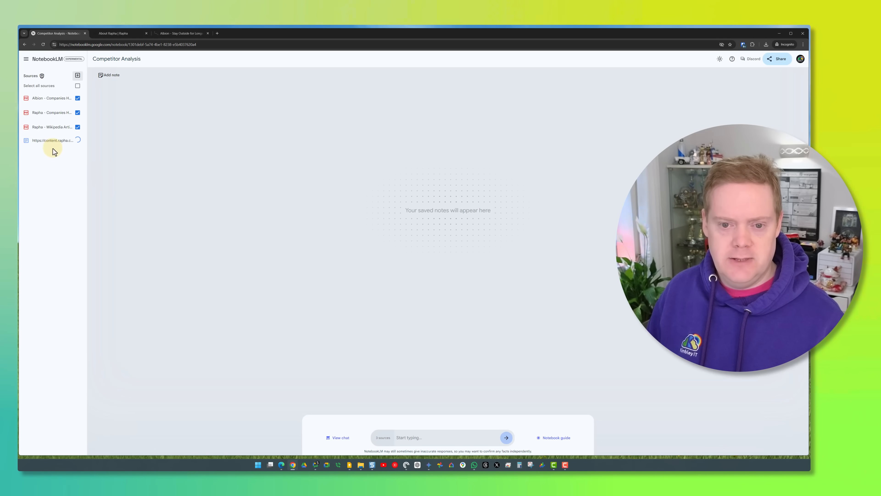
pyautogui.click(78, 76)
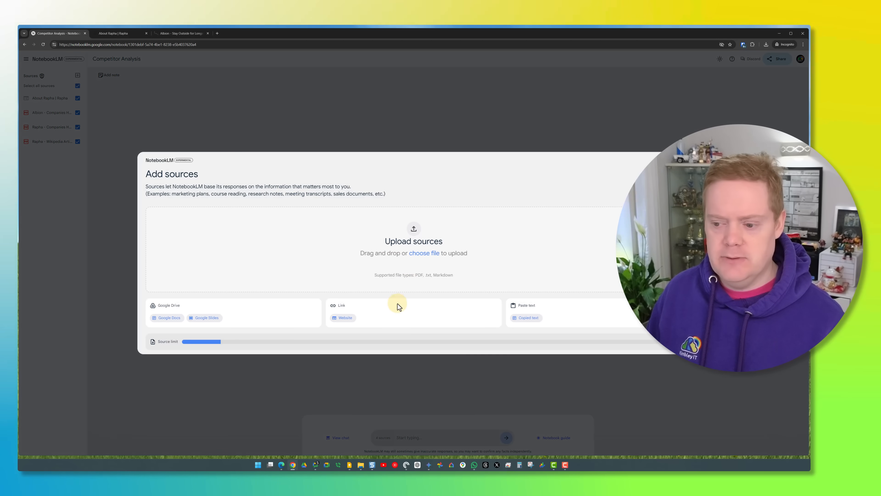
pyautogui.click(349, 318)
pyautogui.click(168, 33)
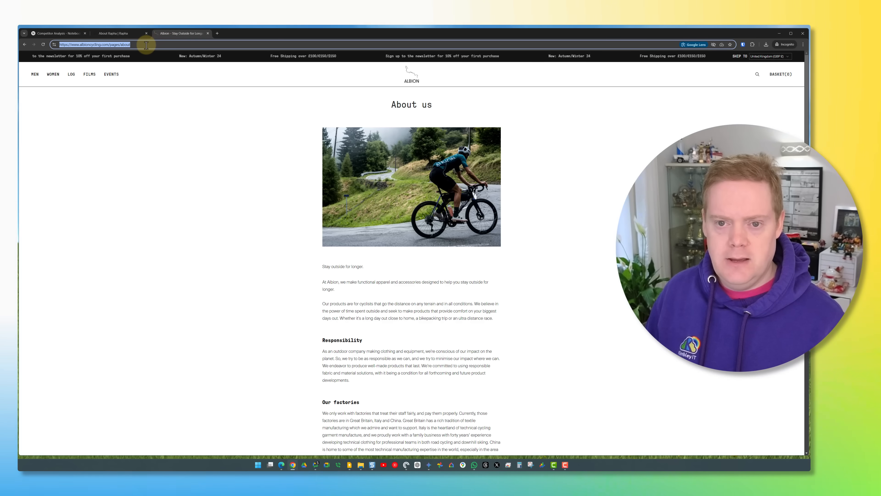
pyautogui.rightClick(147, 44)
pyautogui.click(163, 81)
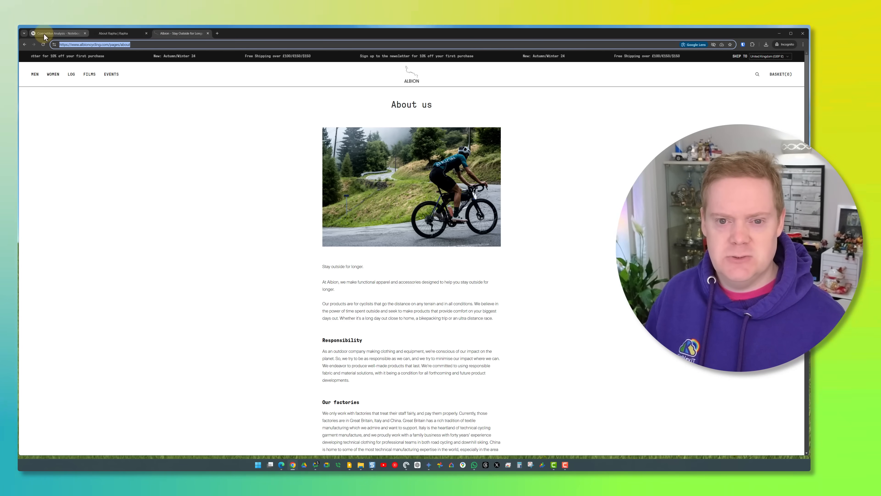
pyautogui.click(55, 33)
pyautogui.click(246, 228)
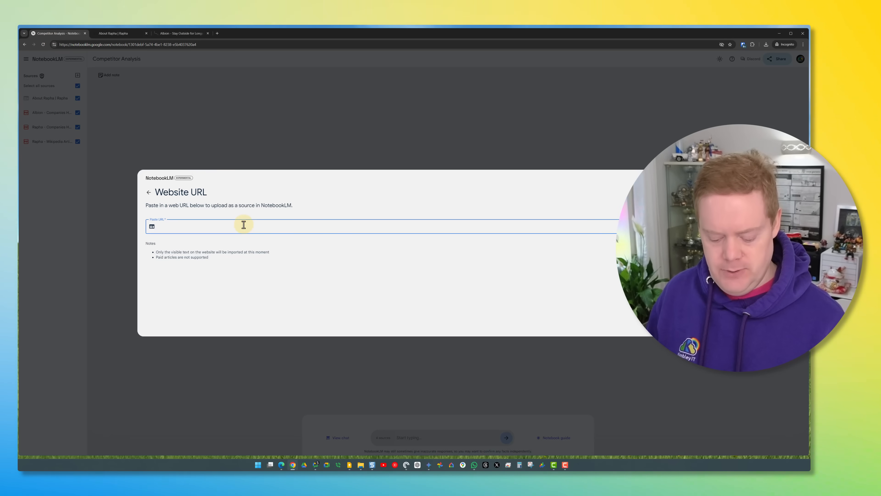
pyautogui.hotkey('ctrl', 'v')
pyautogui.click(659, 322)
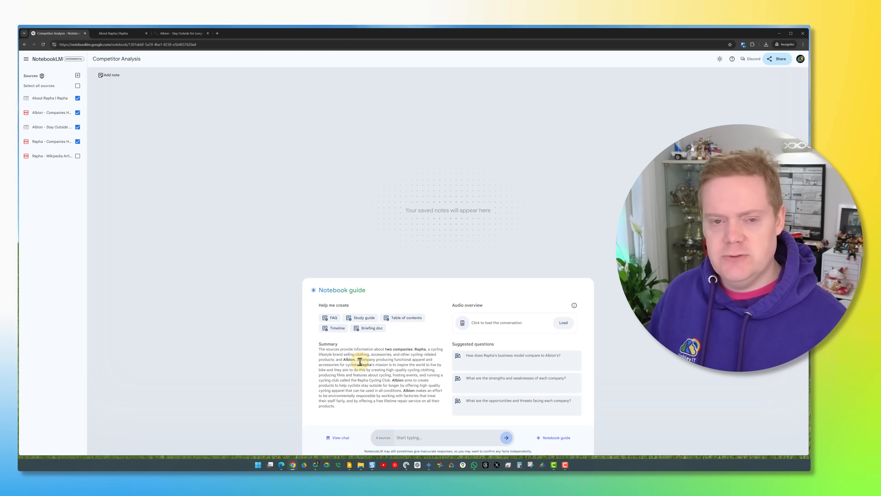
# Generate an FAQ note and a briefing document note from the selected sources, closing each note after reading it.
pyautogui.click(333, 322)
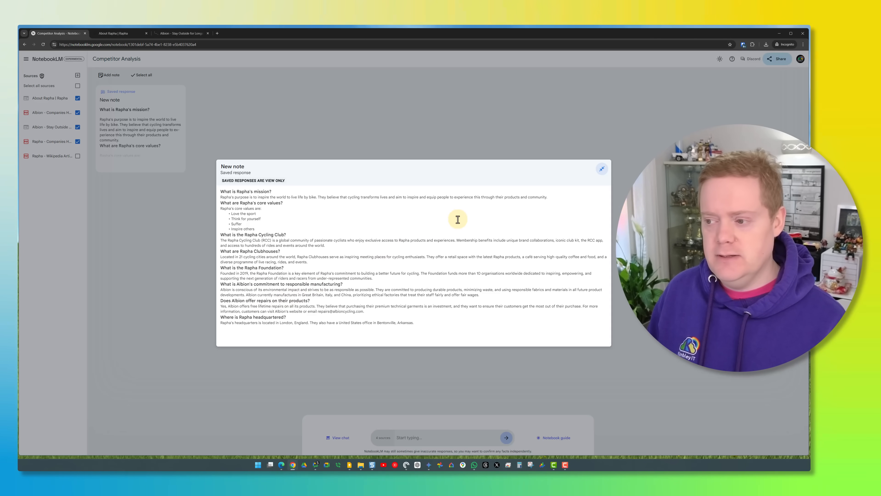
pyautogui.click(602, 170)
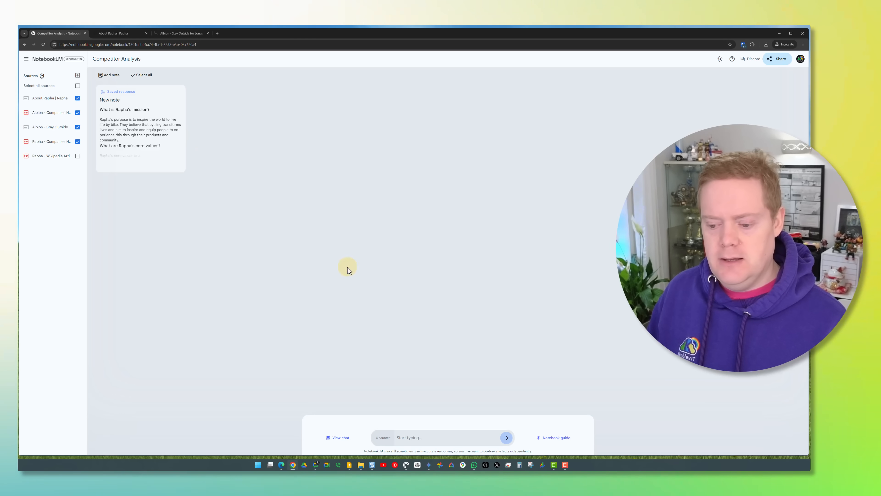
pyautogui.click(551, 437)
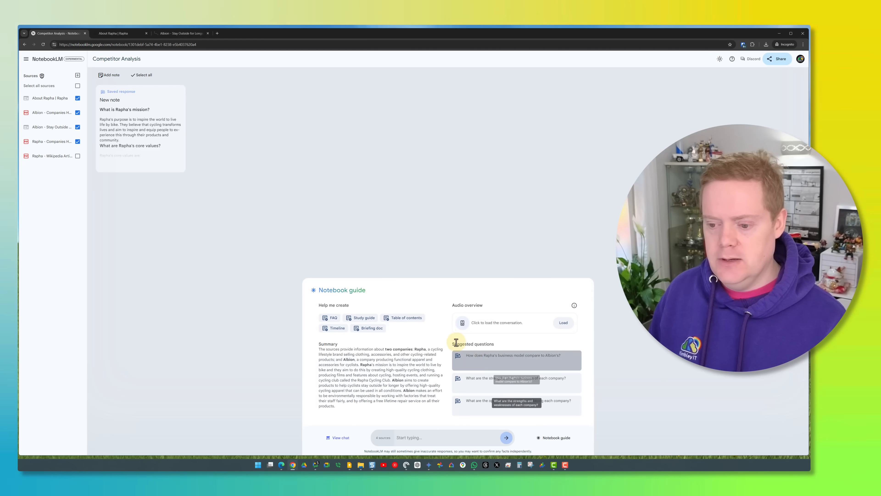
pyautogui.click(369, 328)
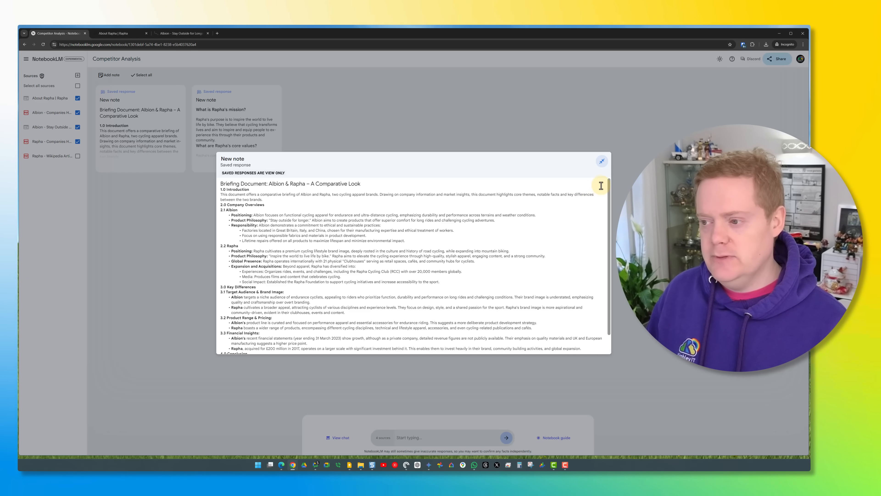
pyautogui.click(602, 162)
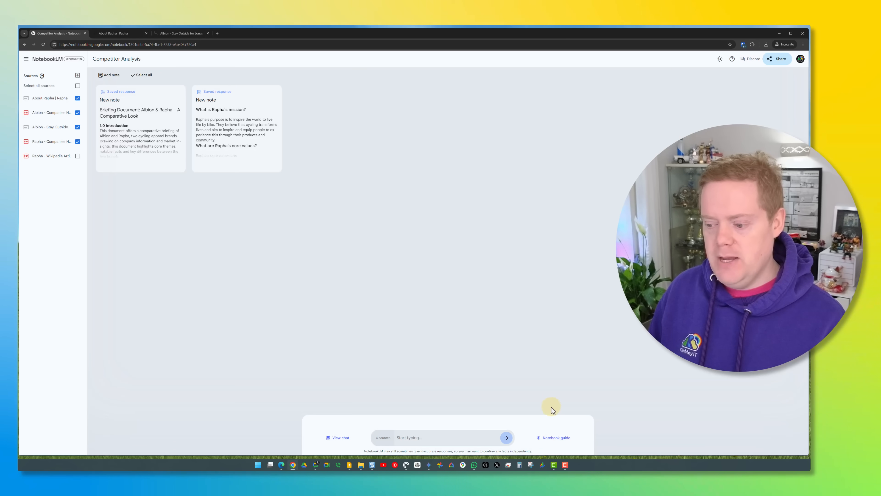
# Load the notebook's audio overview, play its opening seconds and look at its playback speed and download options.
pyautogui.click(551, 438)
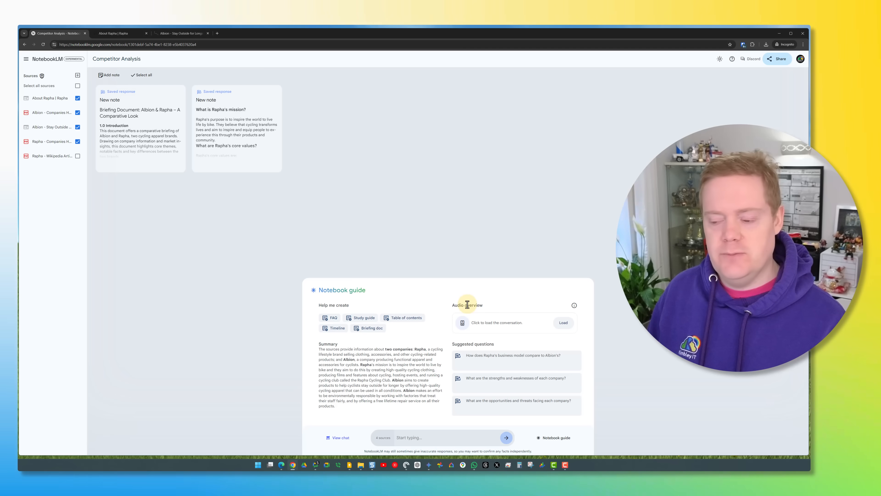
pyautogui.click(561, 324)
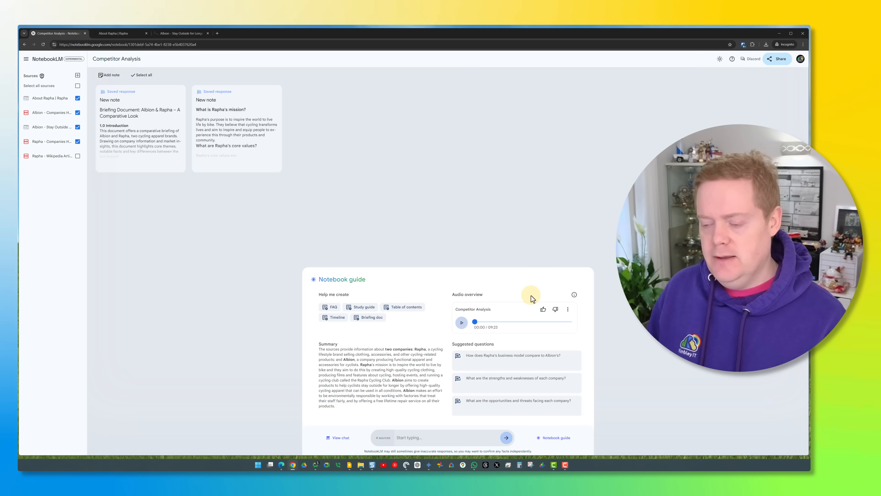
pyautogui.click(461, 323)
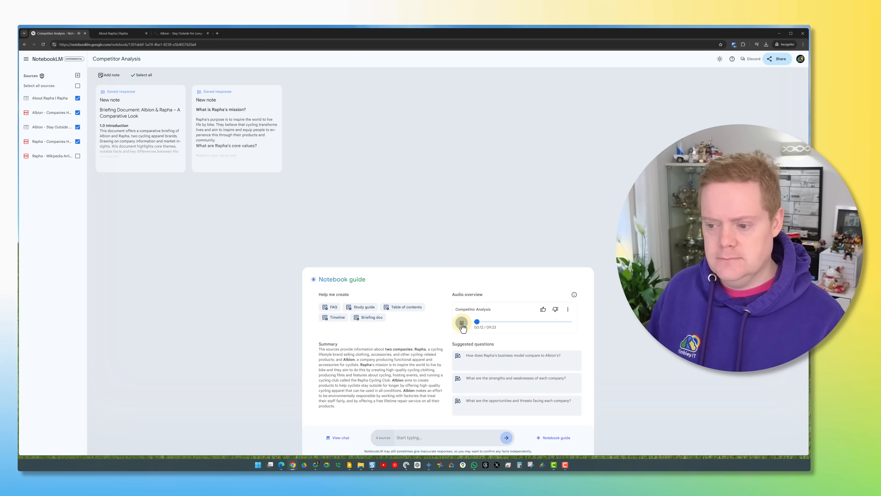
pyautogui.click(462, 324)
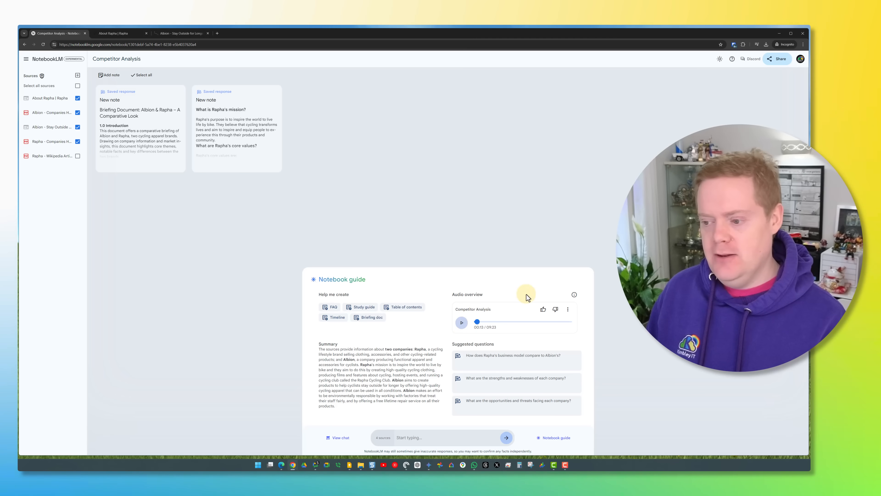
pyautogui.click(568, 309)
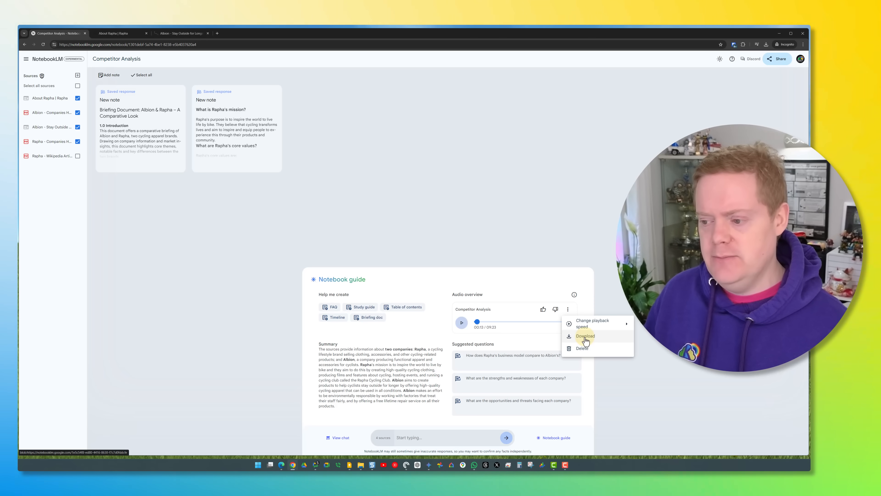
pyautogui.click(542, 286)
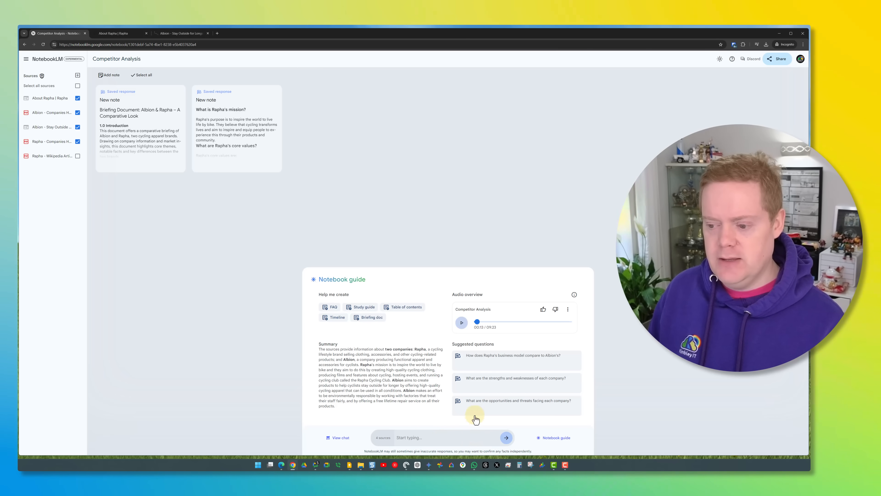
# Ask the suggested question "How does Rapha's business model compare to Albion's?" and preview the source text cited for Rapha's clubhouses.
pyautogui.click(489, 363)
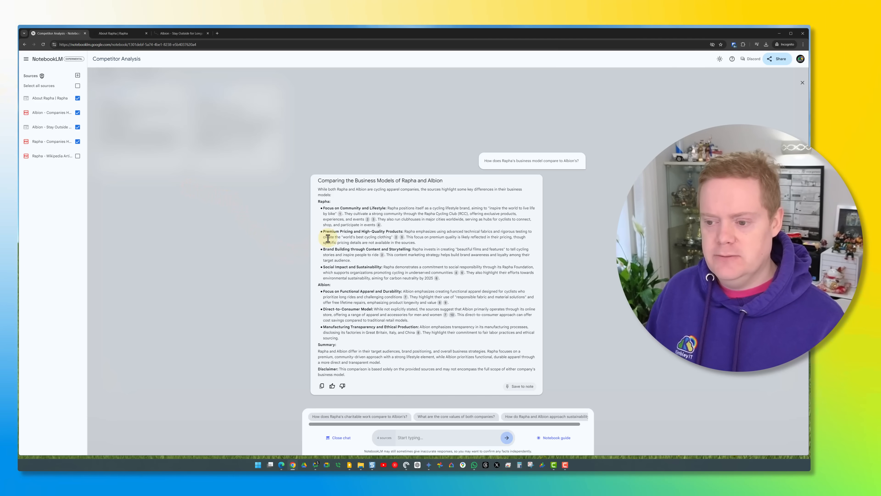
pyautogui.moveTo(379, 226)
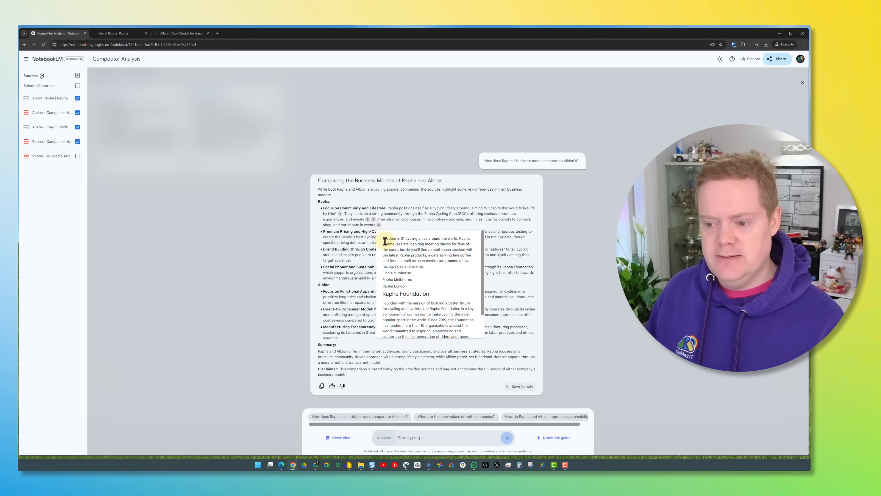
pyautogui.scroll(-1, 390, 260)
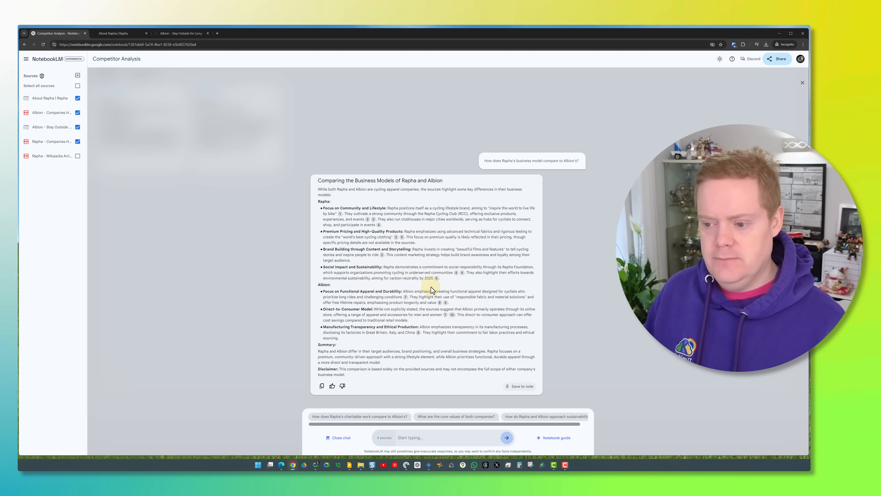
# Check the source passage cited for Albion's focus on functional apparel, and save the business model comparison as a note.
pyautogui.moveTo(437, 278)
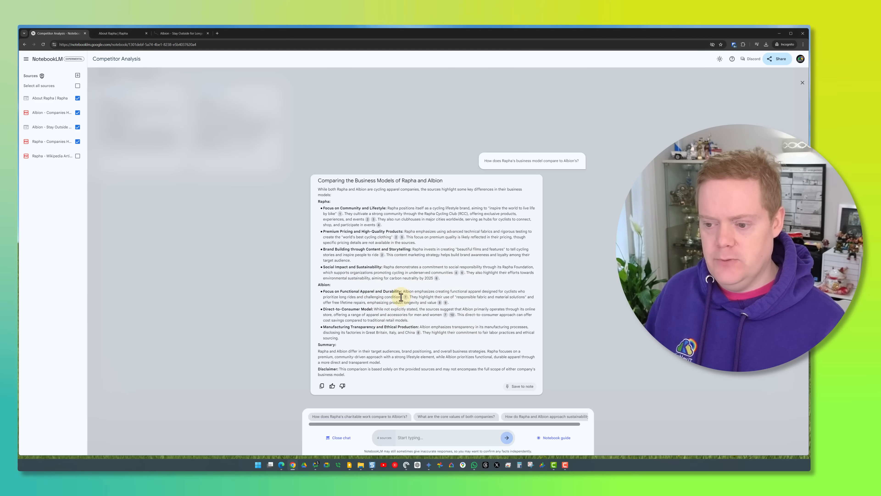
pyautogui.moveTo(405, 298)
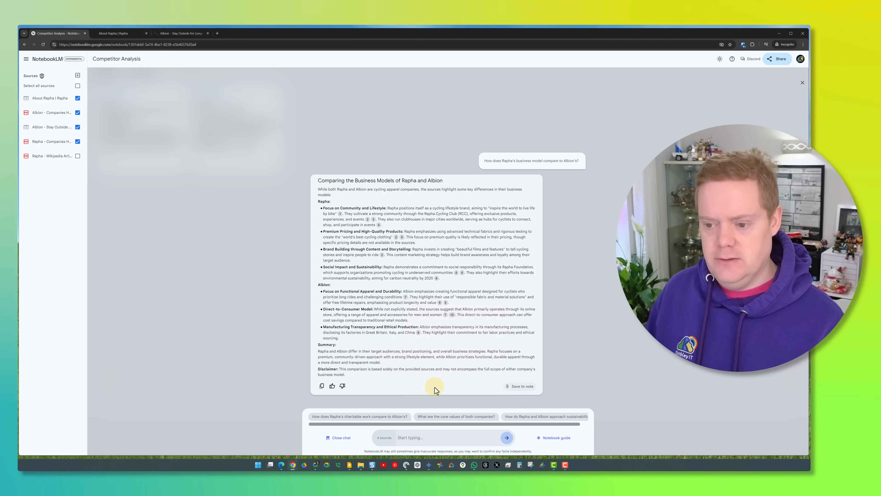
pyautogui.click(405, 298)
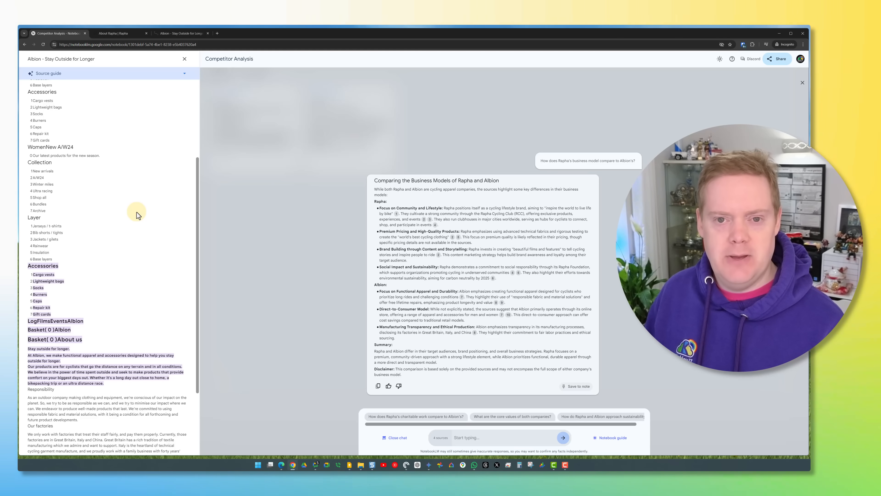
pyautogui.click(184, 59)
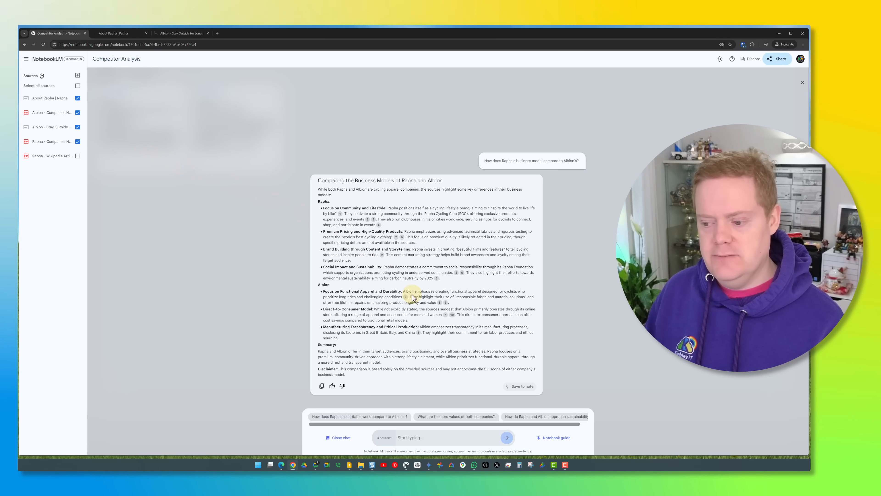
pyautogui.click(517, 386)
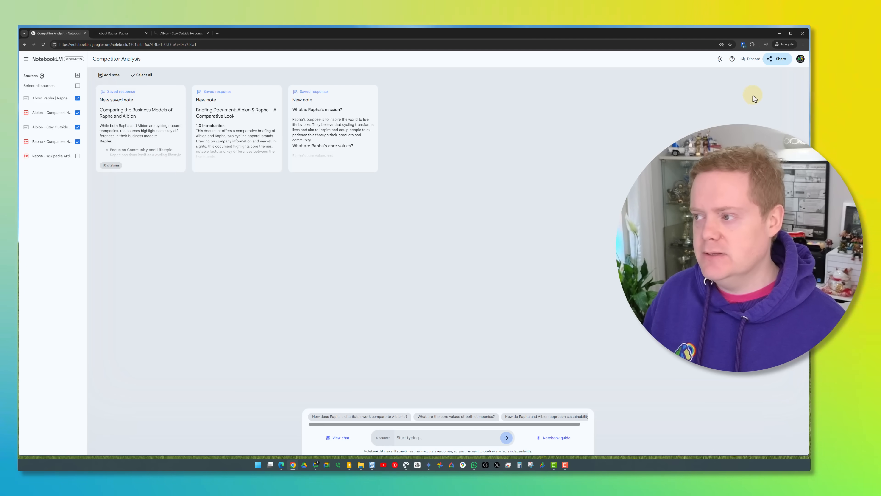
# View the sharing options for the Competitor Analysis notebook and close them without adding anyone.
pyautogui.click(772, 68)
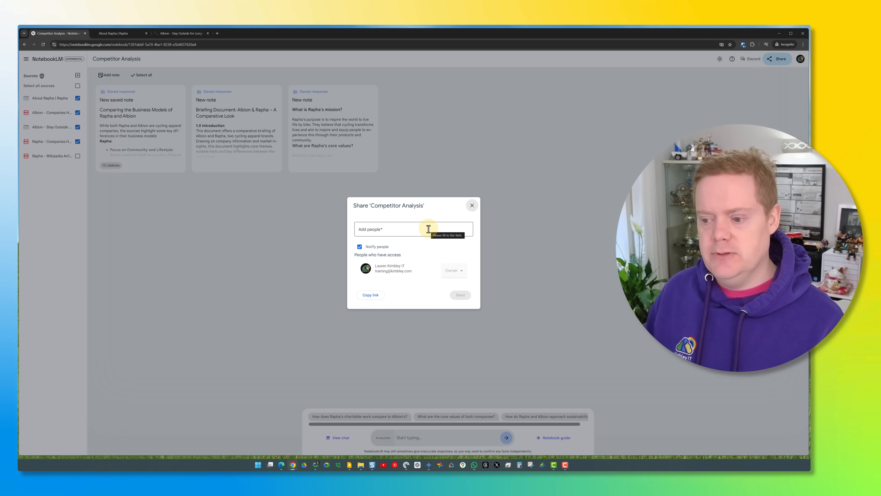
pyautogui.click(506, 244)
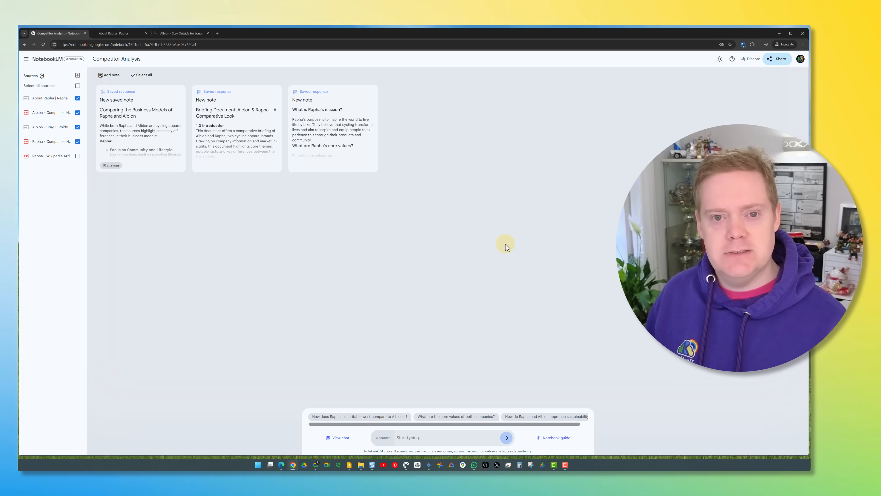